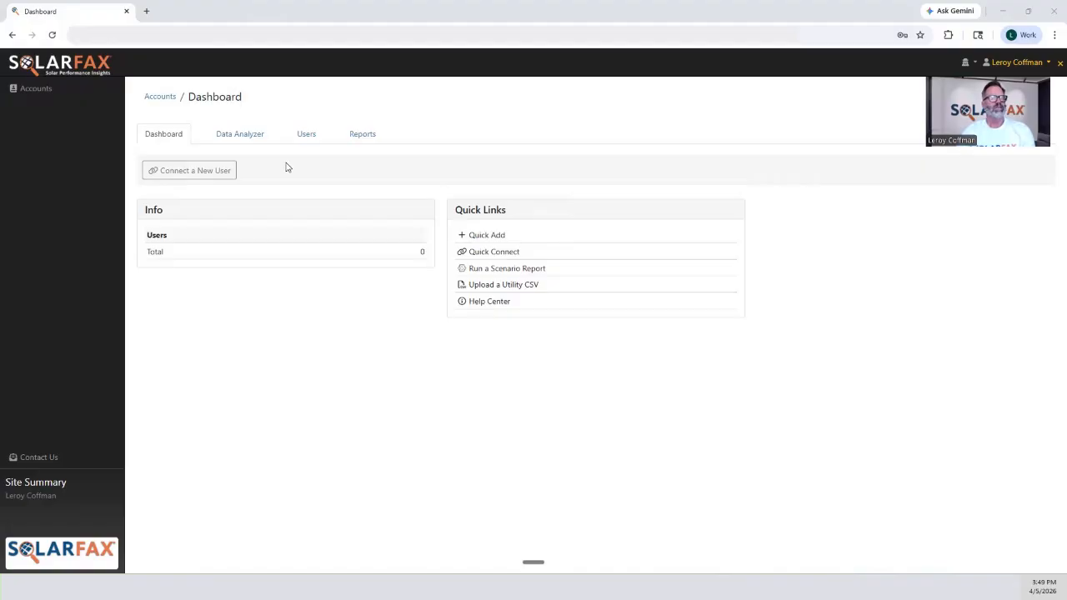
Add a new user with only a first and last name, enable Connect Now, and accept the missing e-mail and address
{"action": "left_click", "coordinate": [190, 171]}
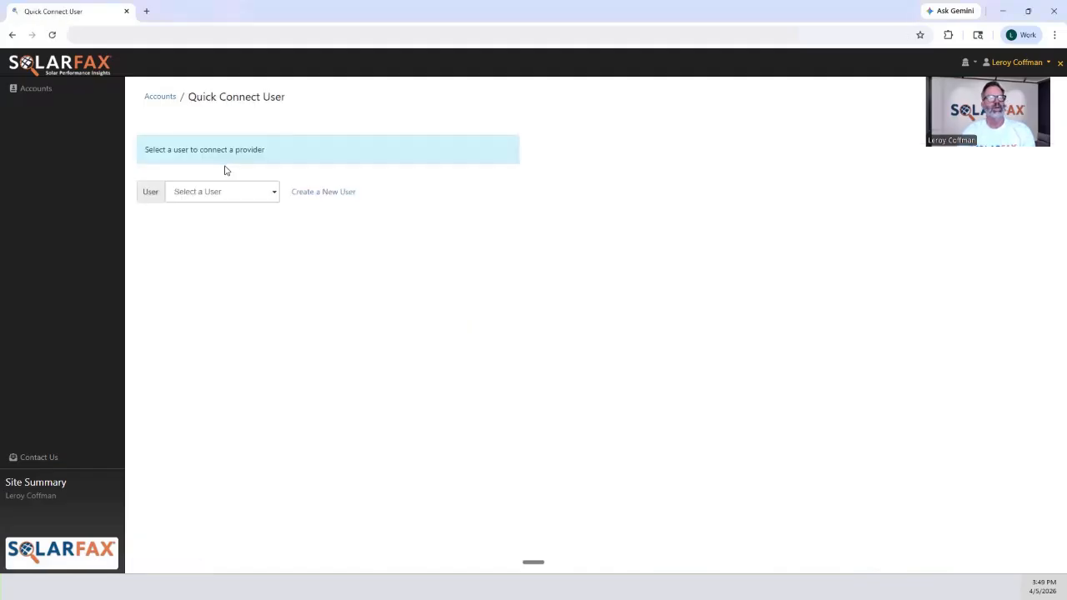
{"action": "left_click", "coordinate": [331, 194]}
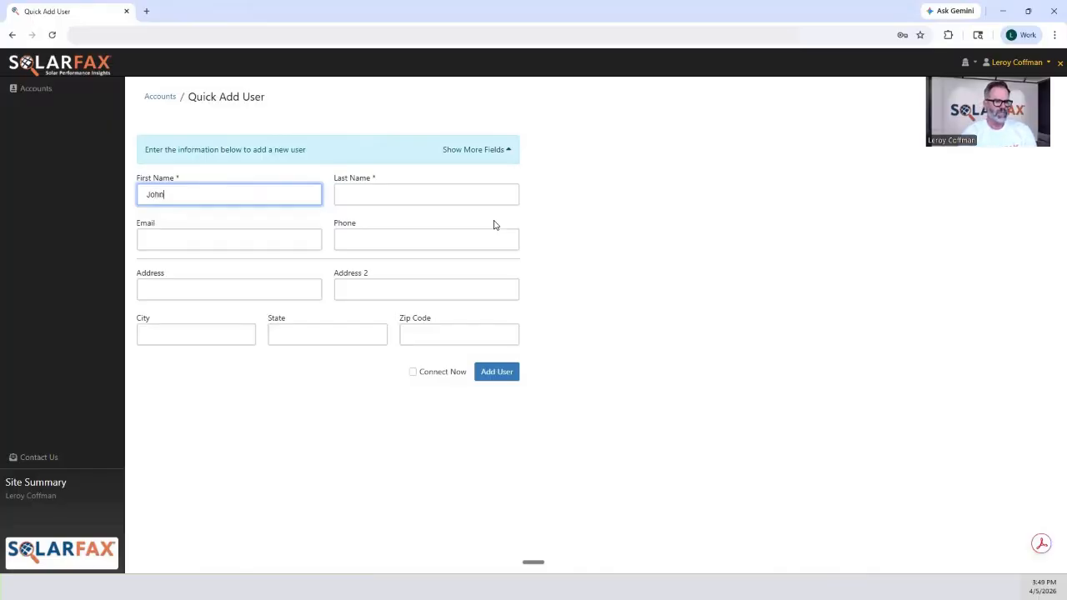
{"action": "key", "text": "Tab"}
{"action": "type", "text": "Smit"}
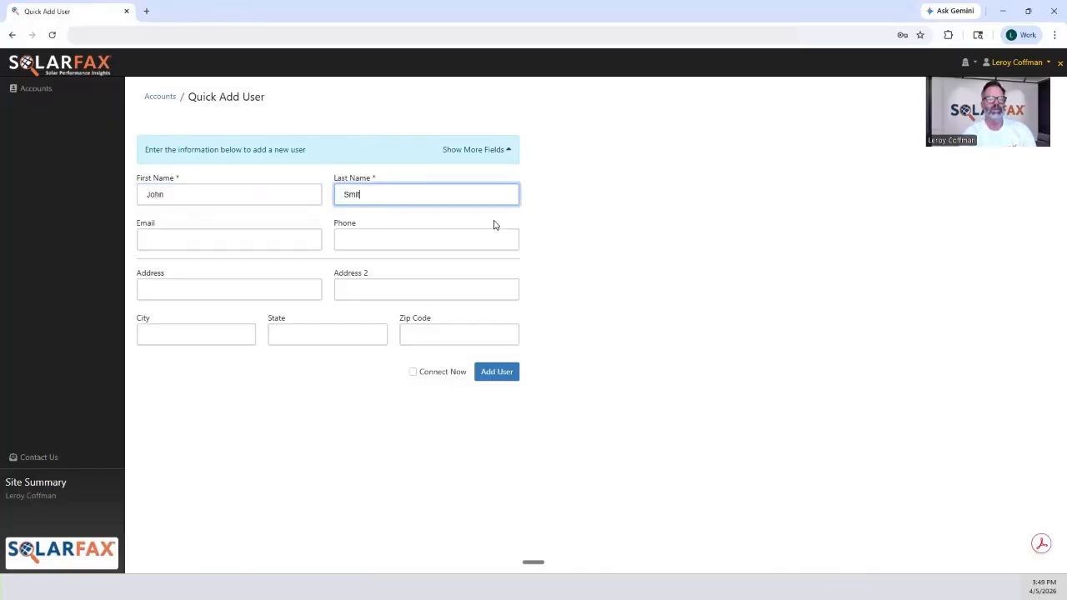
{"action": "type", "text": "h"}
{"action": "left_click", "coordinate": [411, 374]}
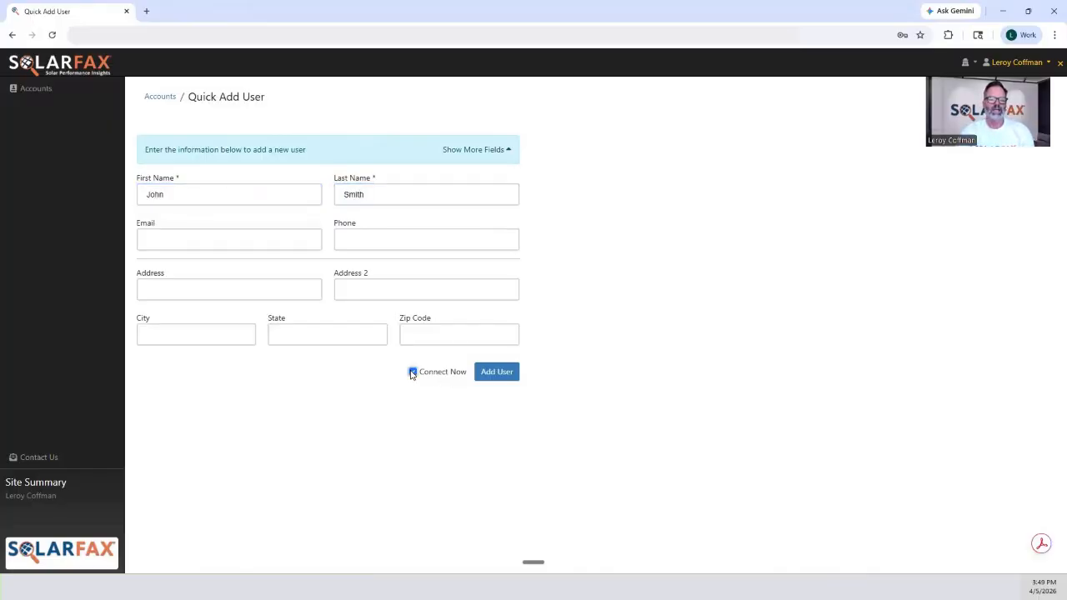
{"action": "left_click", "coordinate": [495, 374]}
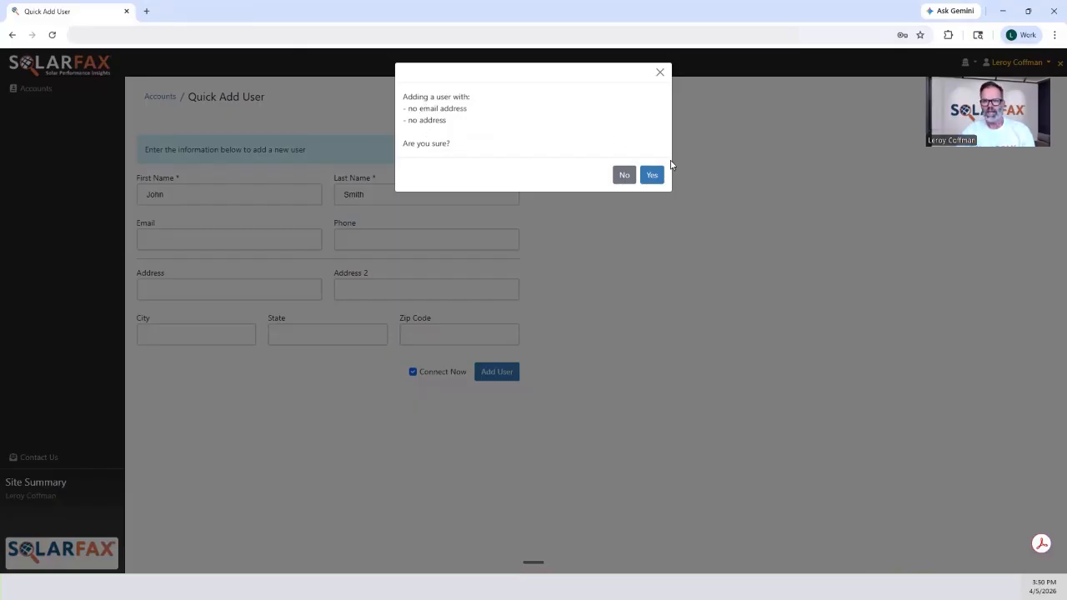
{"action": "left_click", "coordinate": [650, 176]}
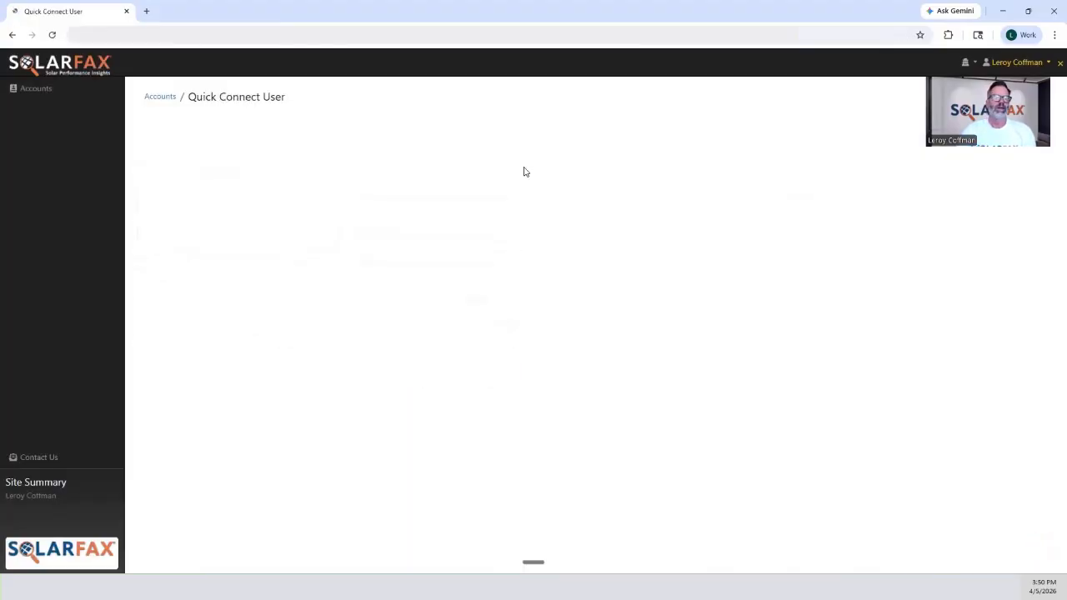
Choose Pacific Gas & Electric as the new user's utility and start the connection
{"action": "left_click", "coordinate": [243, 287]}
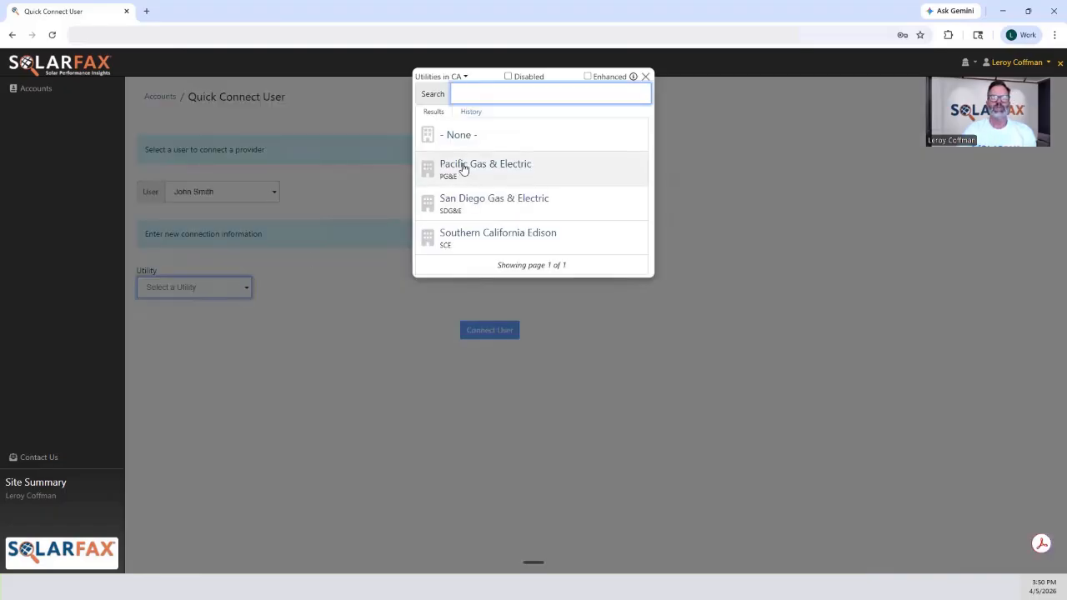
{"action": "left_click", "coordinate": [494, 167]}
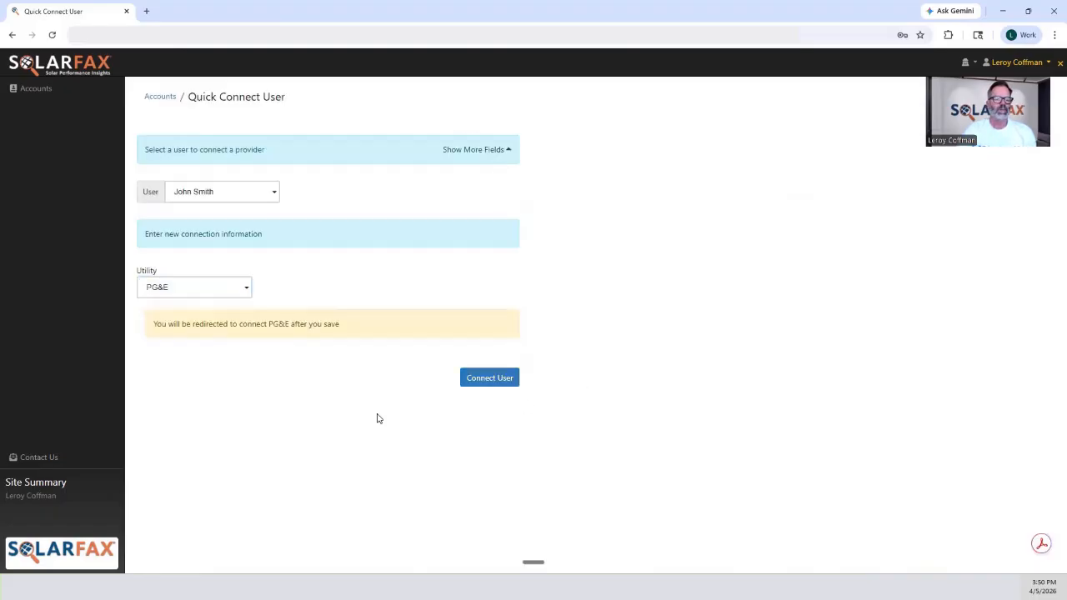
{"action": "left_click", "coordinate": [493, 378]}
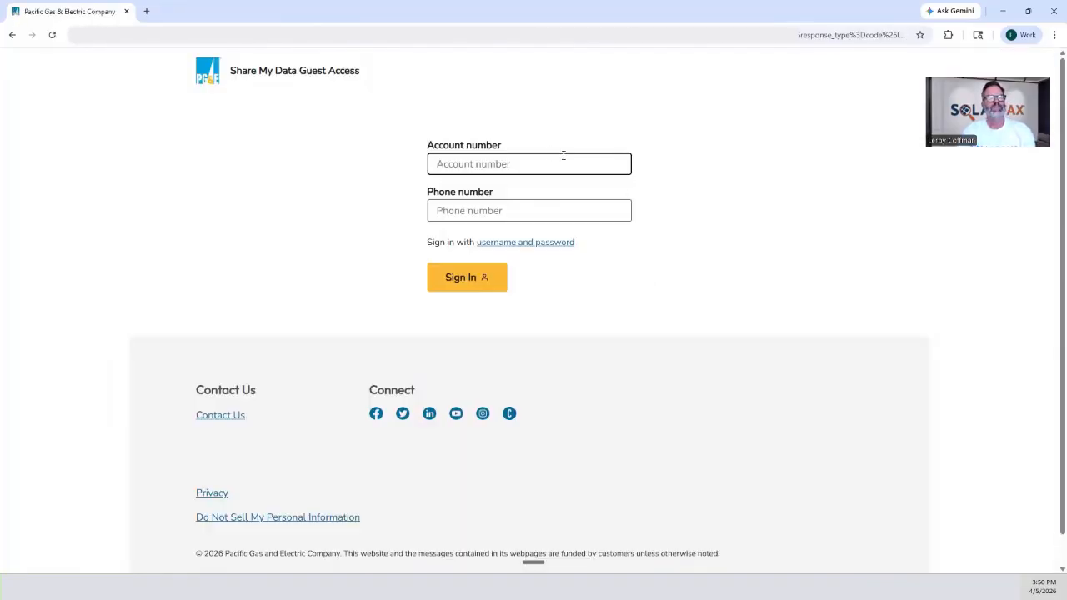
Sign in to PG&E Share My Data guest access with the customer's saved account number and phone number
{"action": "left_click", "coordinate": [543, 164]}
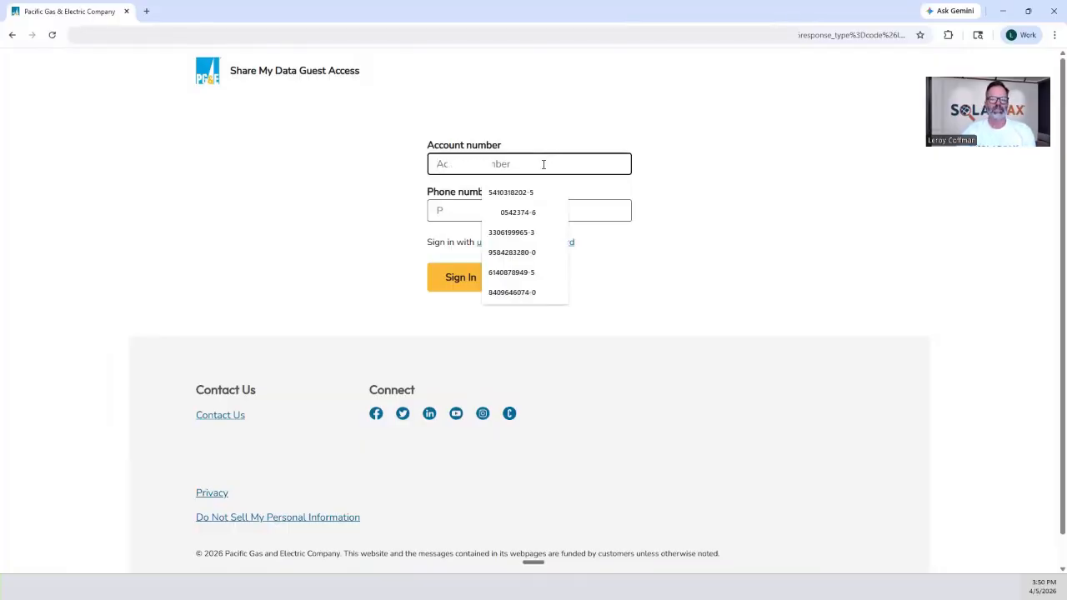
{"action": "left_click", "coordinate": [483, 192]}
{"action": "left_click", "coordinate": [501, 210]}
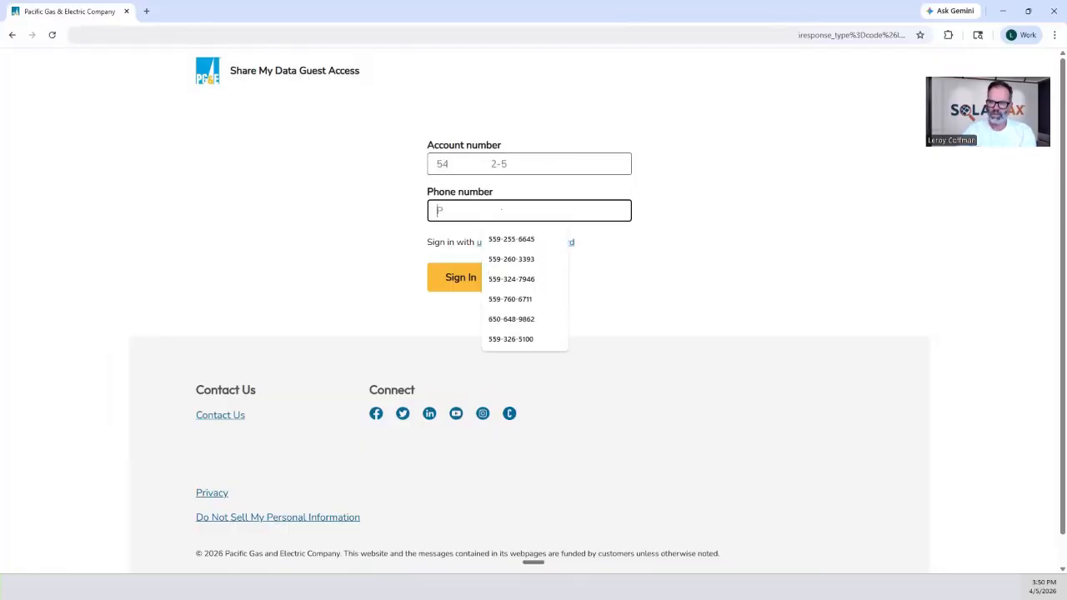
{"action": "left_click", "coordinate": [511, 239]}
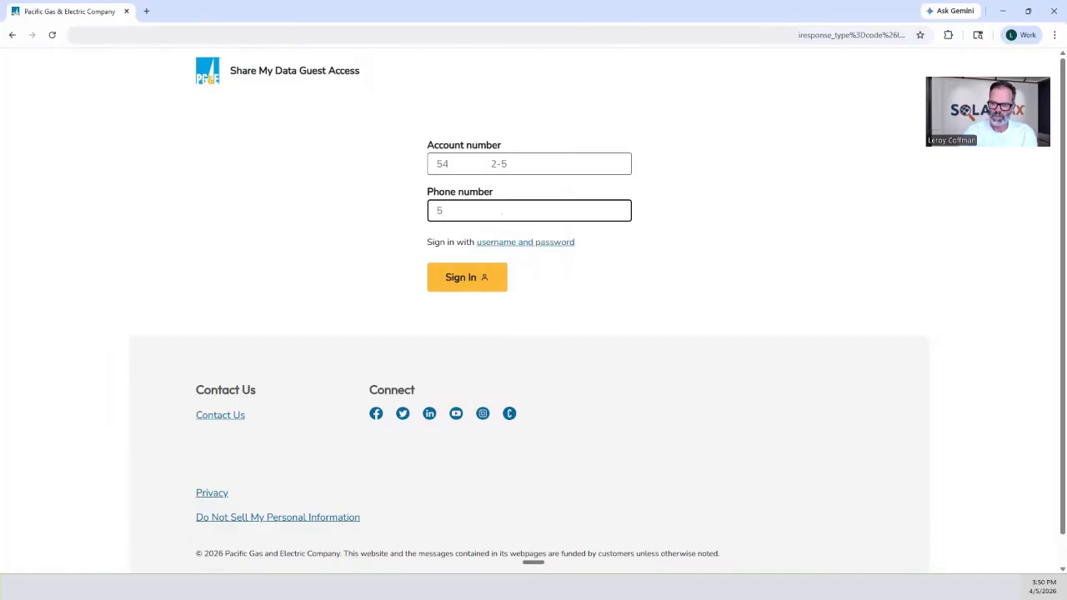
{"action": "left_click", "coordinate": [454, 280]}
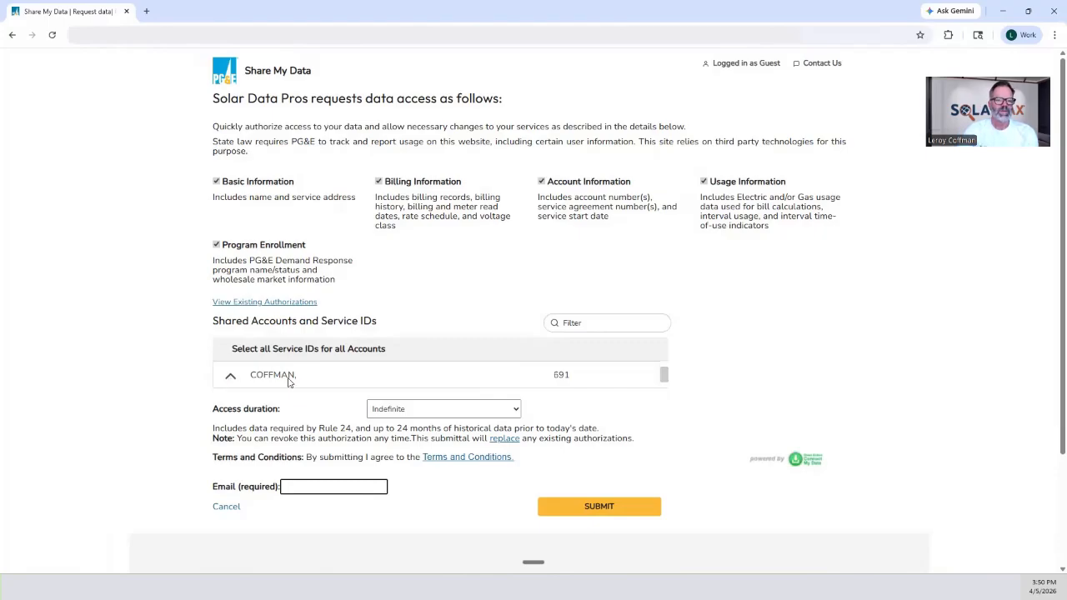
Expand the shared account's service details, enter the contact's e-mail, and submit the data access authorization
{"action": "left_click", "coordinate": [232, 377]}
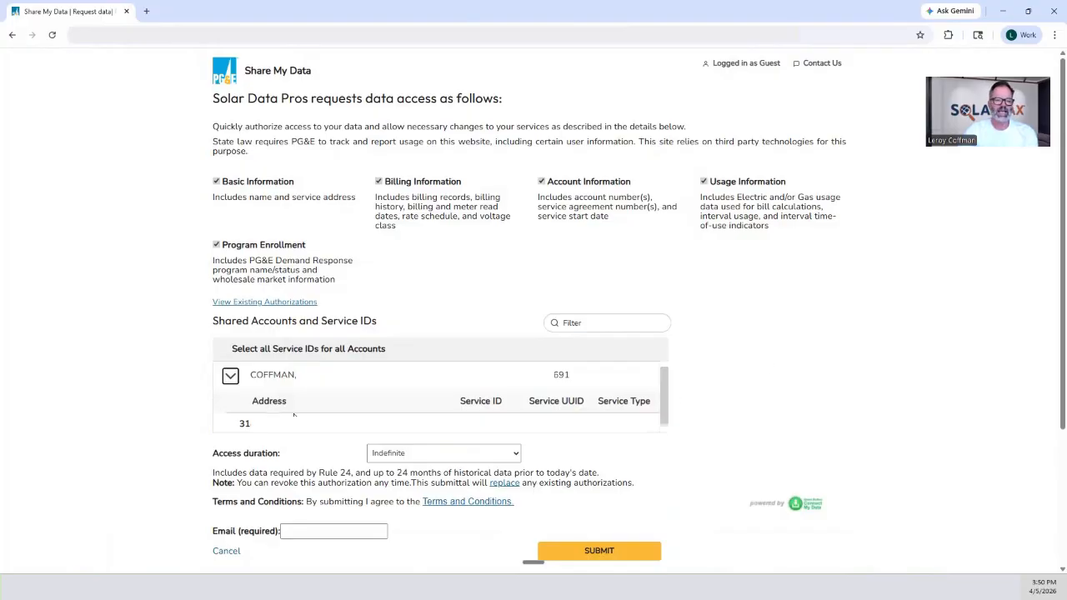
{"action": "scroll", "coordinate": [607, 410], "scroll_direction": "down", "scroll_amount": 2}
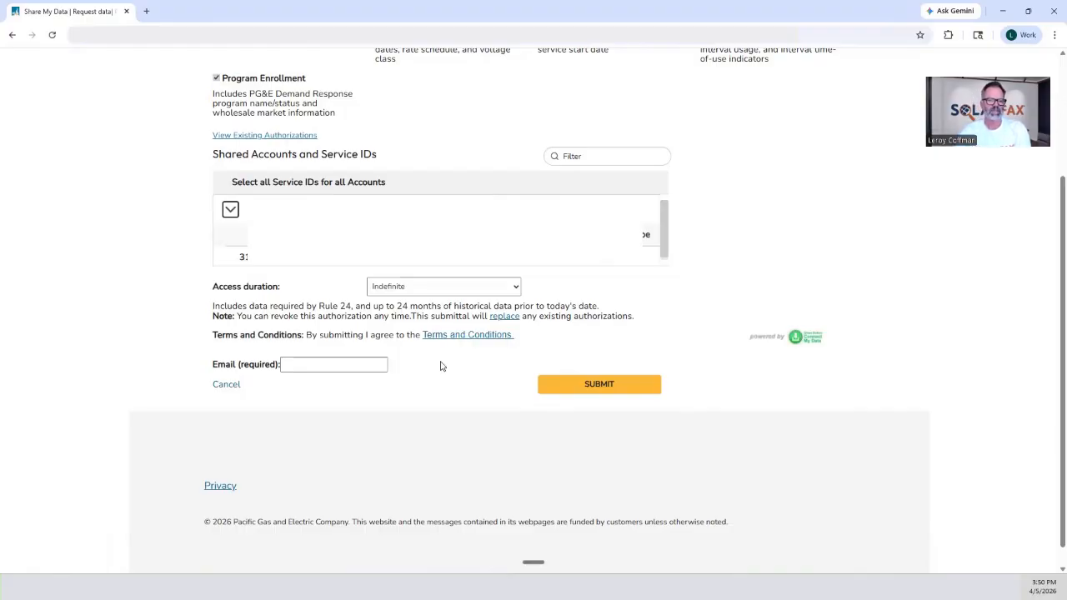
{"action": "left_click", "coordinate": [350, 364]}
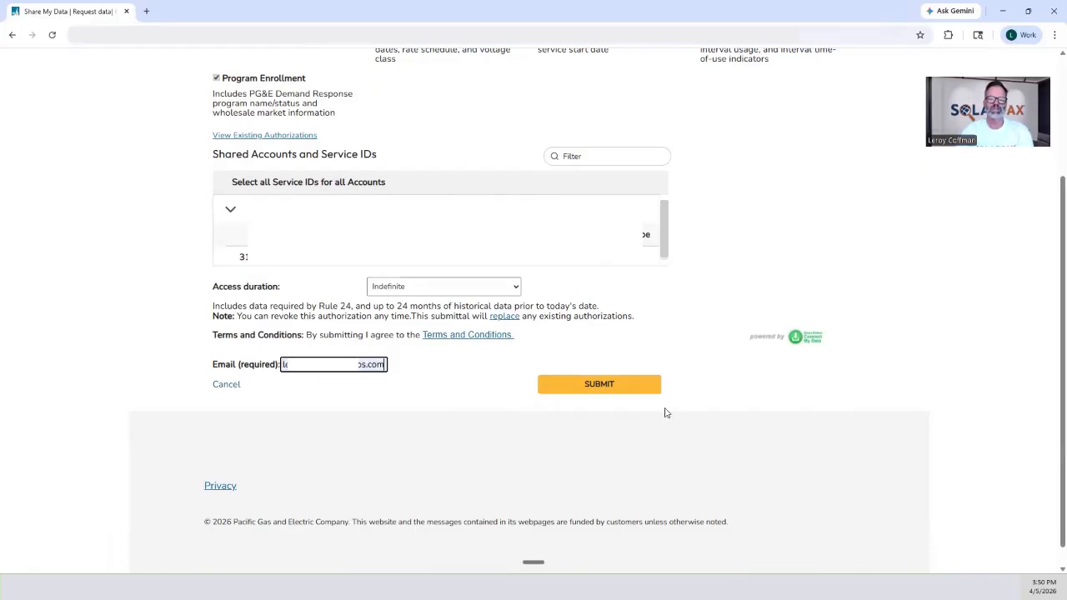
{"action": "left_click", "coordinate": [602, 386]}
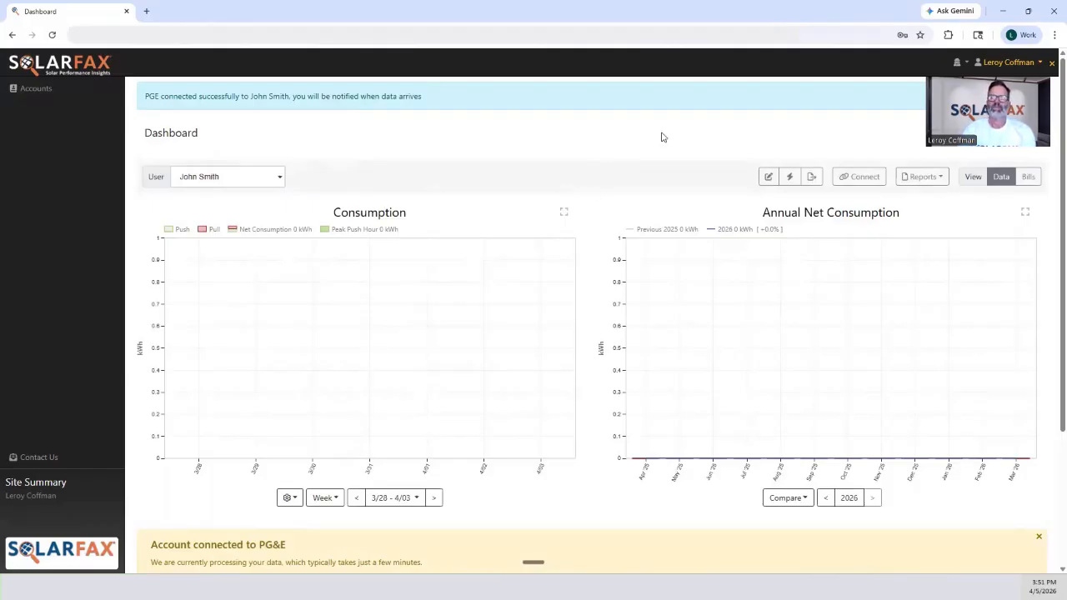
Check the connected user's Bills view and return to the Data view
{"action": "left_click", "coordinate": [790, 178]}
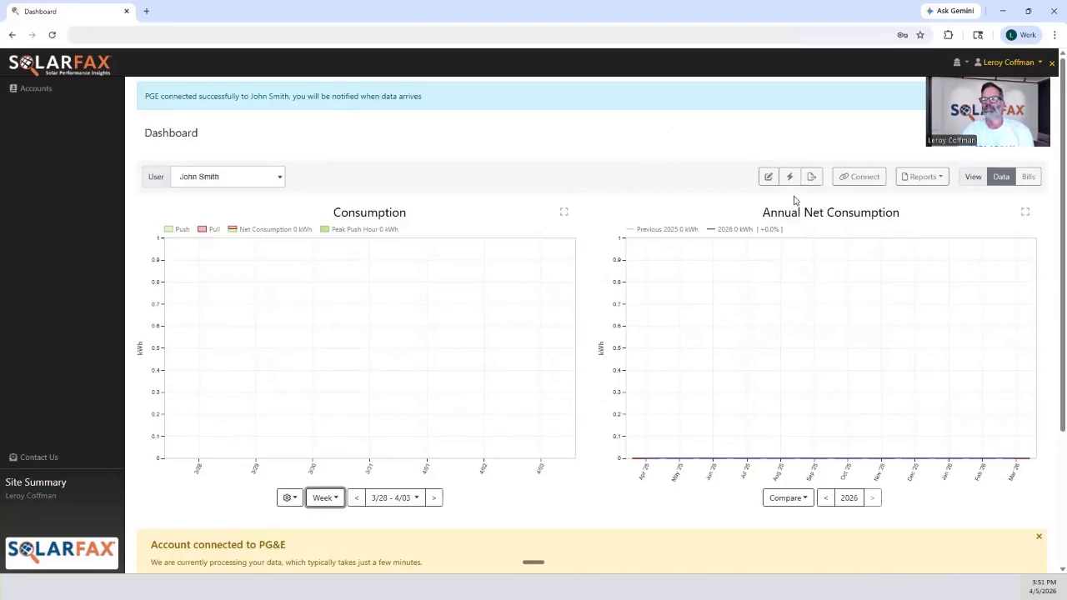
{"action": "left_click", "coordinate": [1028, 178]}
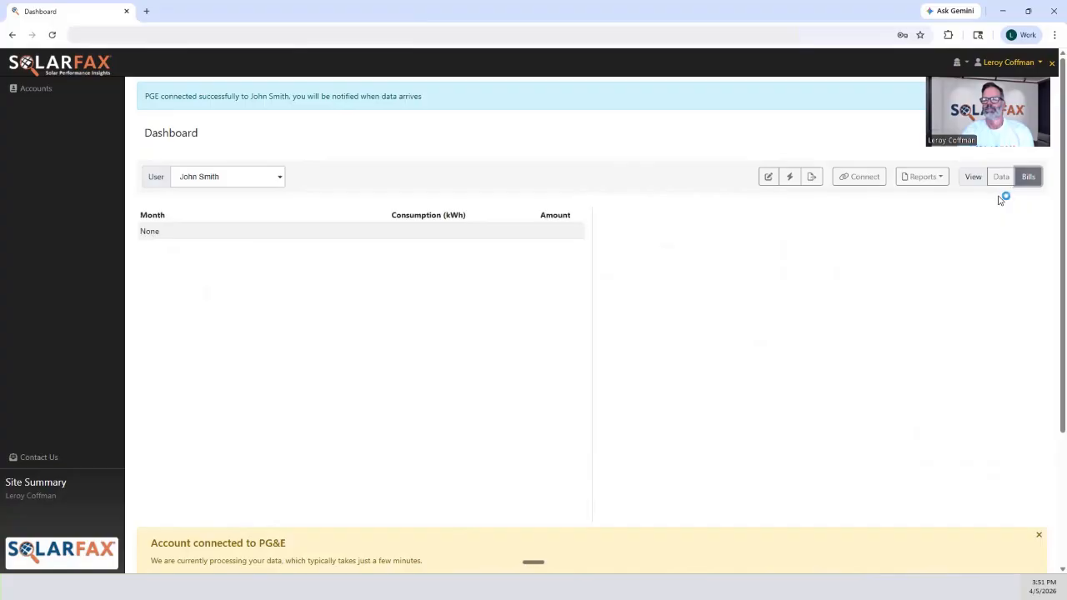
{"action": "left_click", "coordinate": [1000, 178]}
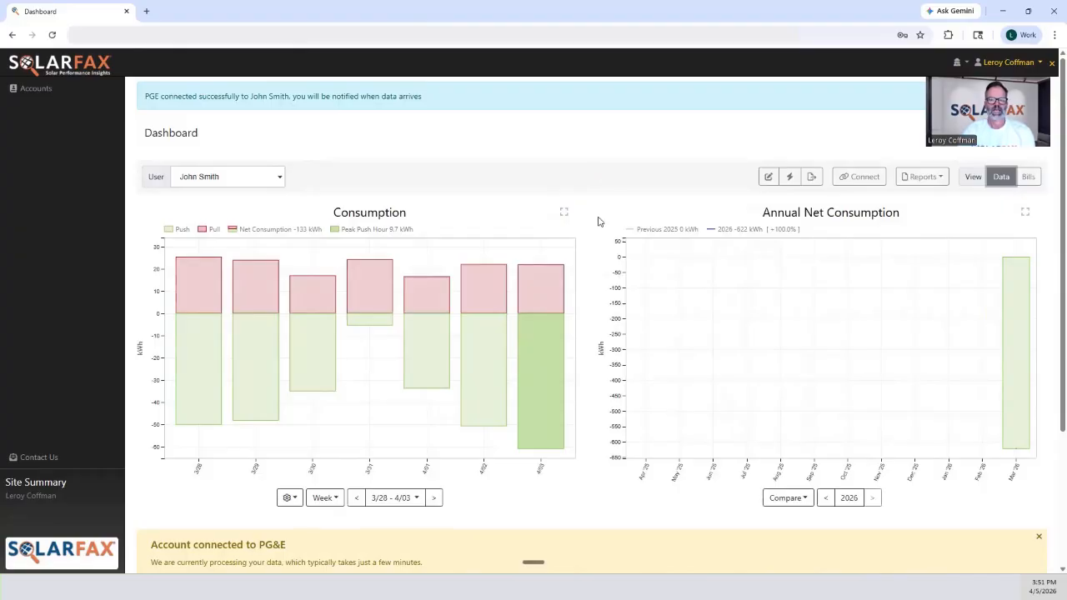
View the hourly consumption for 4/03, and switch the Consumption chart to the Month range
{"action": "left_click", "coordinate": [540, 299]}
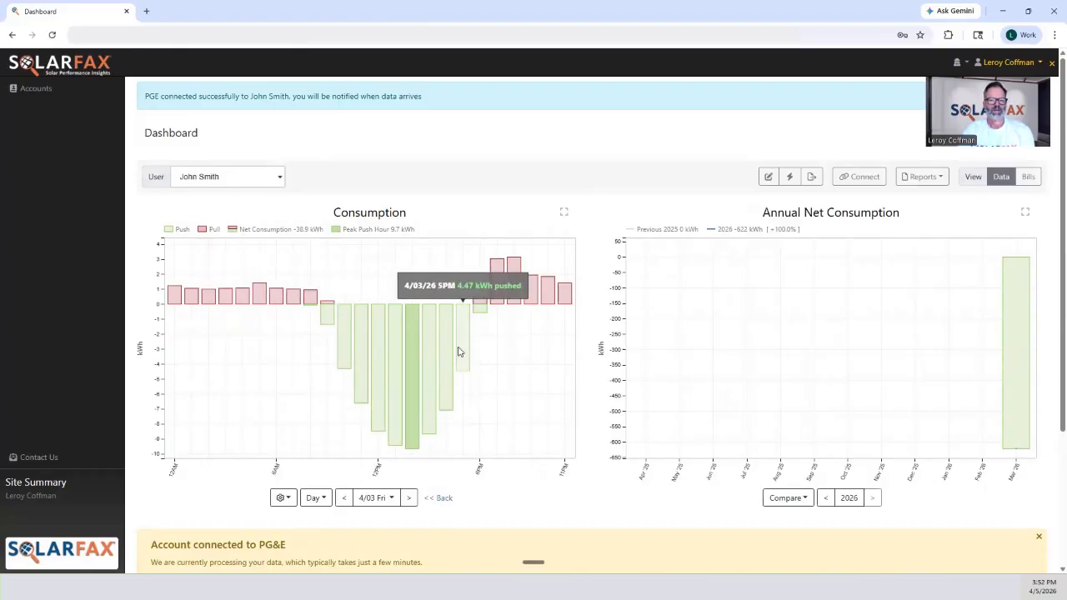
{"action": "left_click", "coordinate": [315, 498]}
{"action": "left_click", "coordinate": [324, 445]}
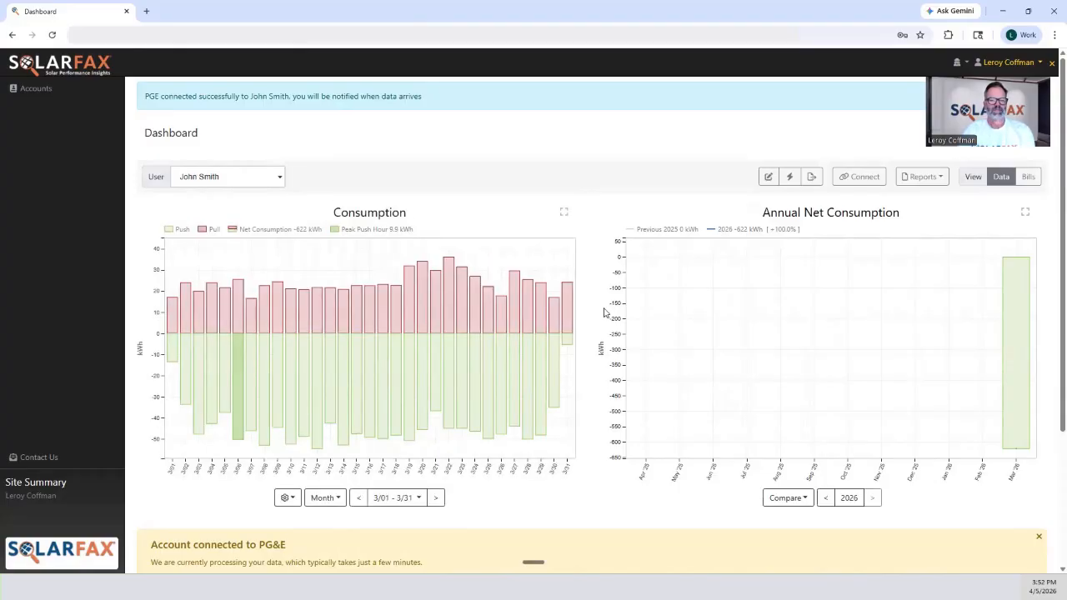
Look at the Consumption chart's graph options, and change its range to Year
{"action": "left_click", "coordinate": [286, 497]}
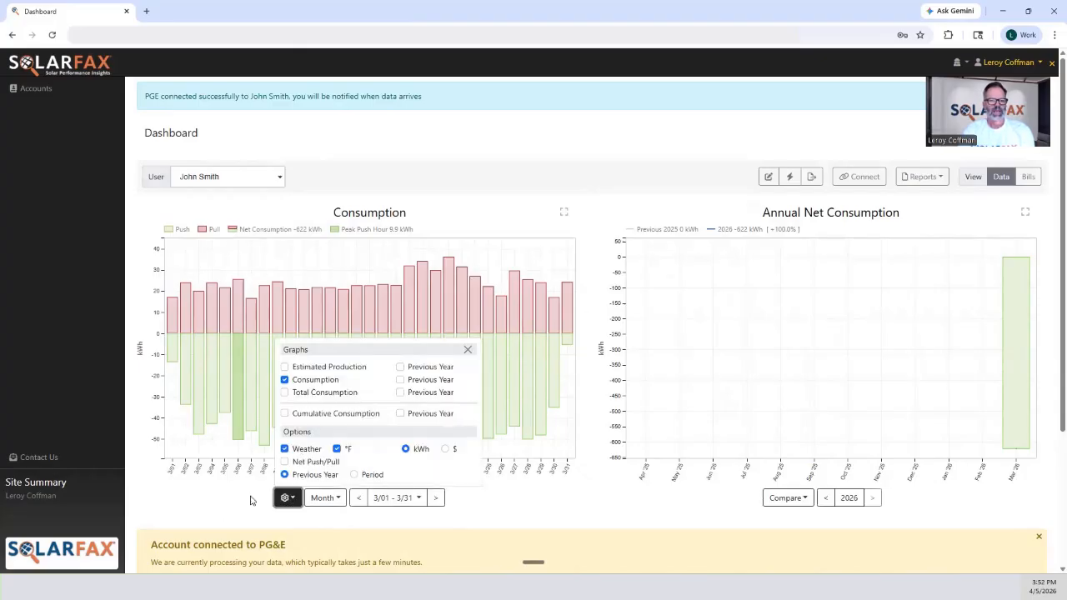
{"action": "left_click", "coordinate": [333, 500]}
{"action": "left_click", "coordinate": [333, 500]}
{"action": "left_click", "coordinate": [330, 464]}
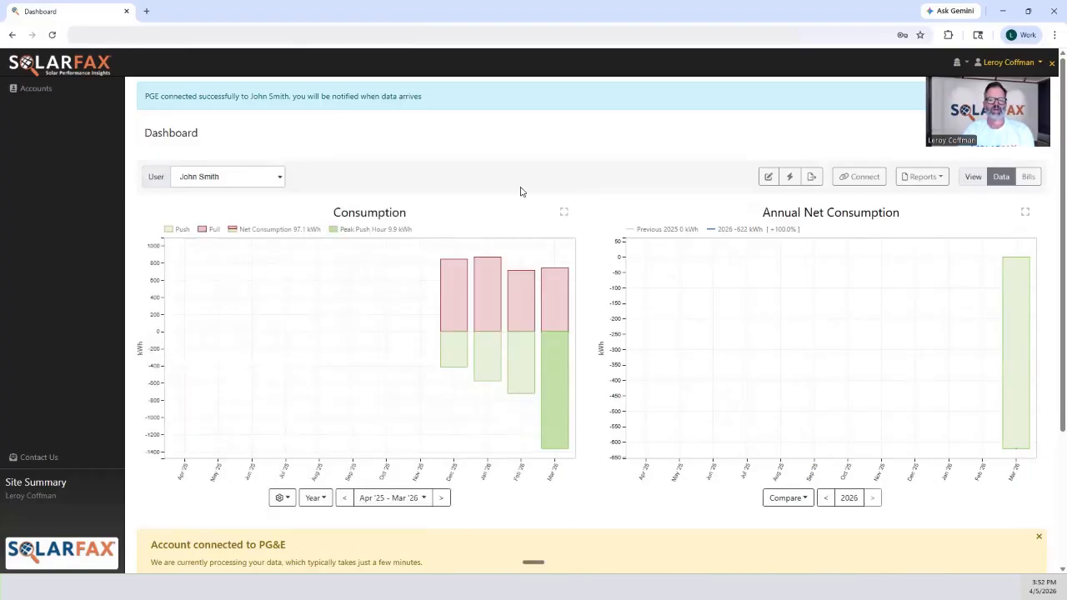
{"action": "mouse_move", "coordinate": [442, 276]}
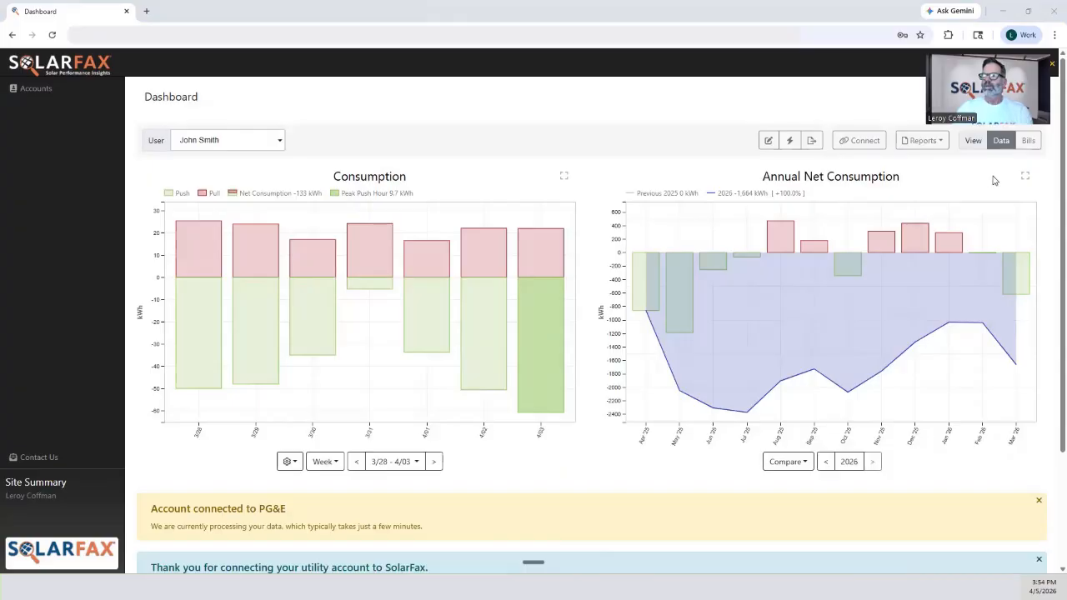
Open the user's bills and review the Feb '26 bill's summary, net consumption chart, and line-item details
{"action": "left_click", "coordinate": [1027, 141]}
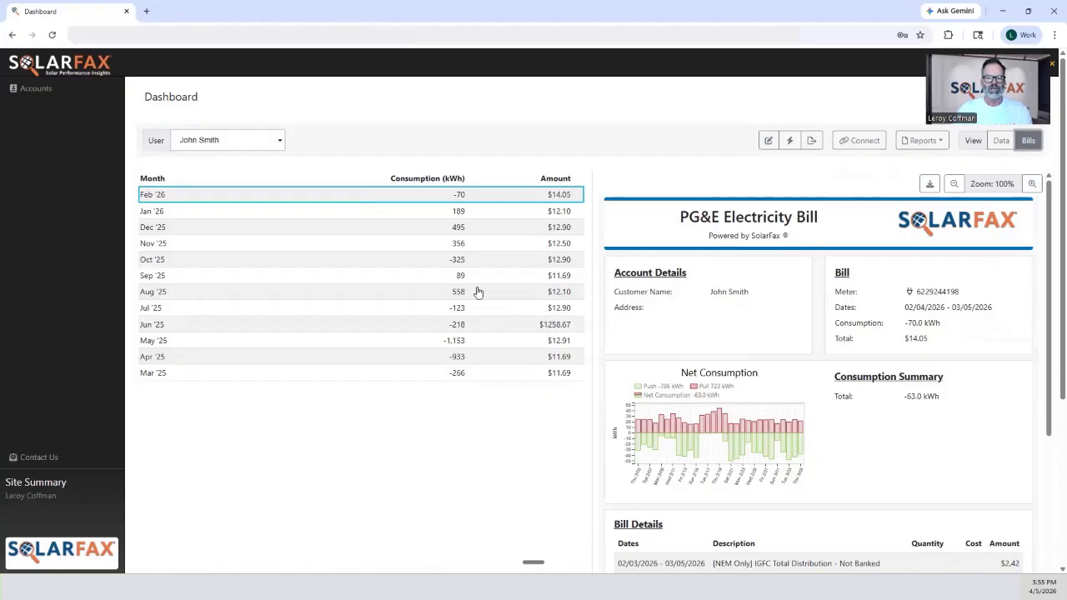
{"action": "scroll", "coordinate": [885, 306], "scroll_direction": "down", "scroll_amount": 1}
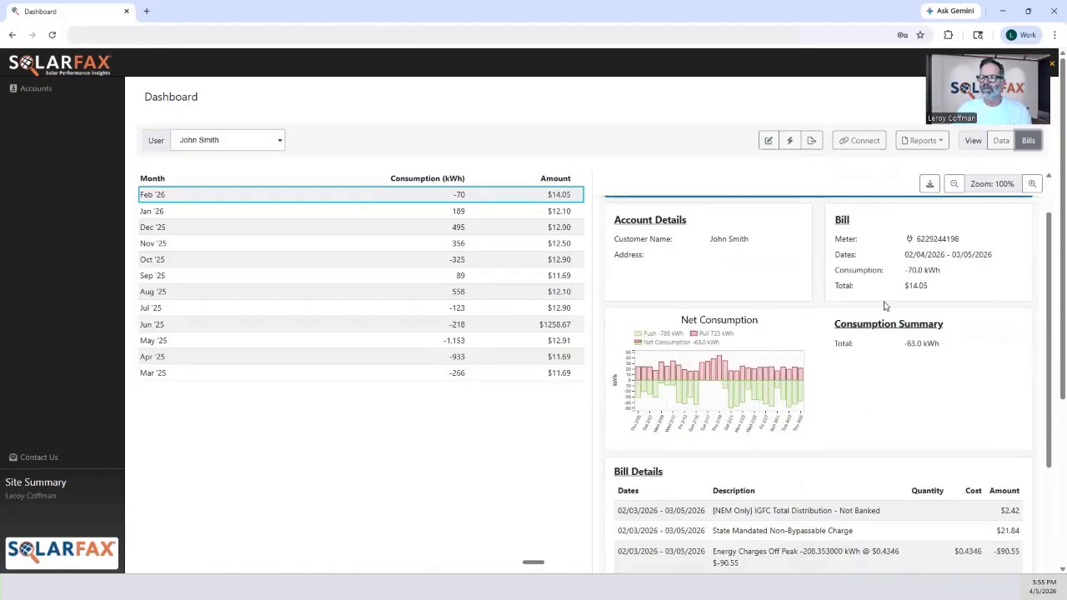
{"action": "scroll", "coordinate": [885, 306], "scroll_direction": "down", "scroll_amount": 1}
{"action": "scroll", "coordinate": [948, 243], "scroll_direction": "up", "scroll_amount": 1}
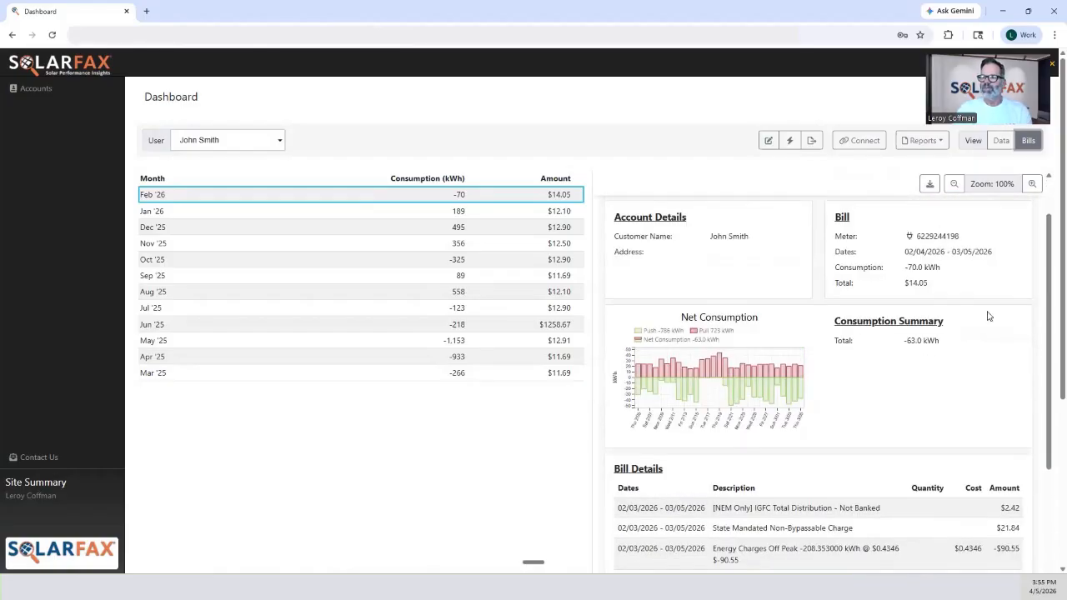
{"action": "scroll", "coordinate": [960, 313], "scroll_direction": "down", "scroll_amount": 3}
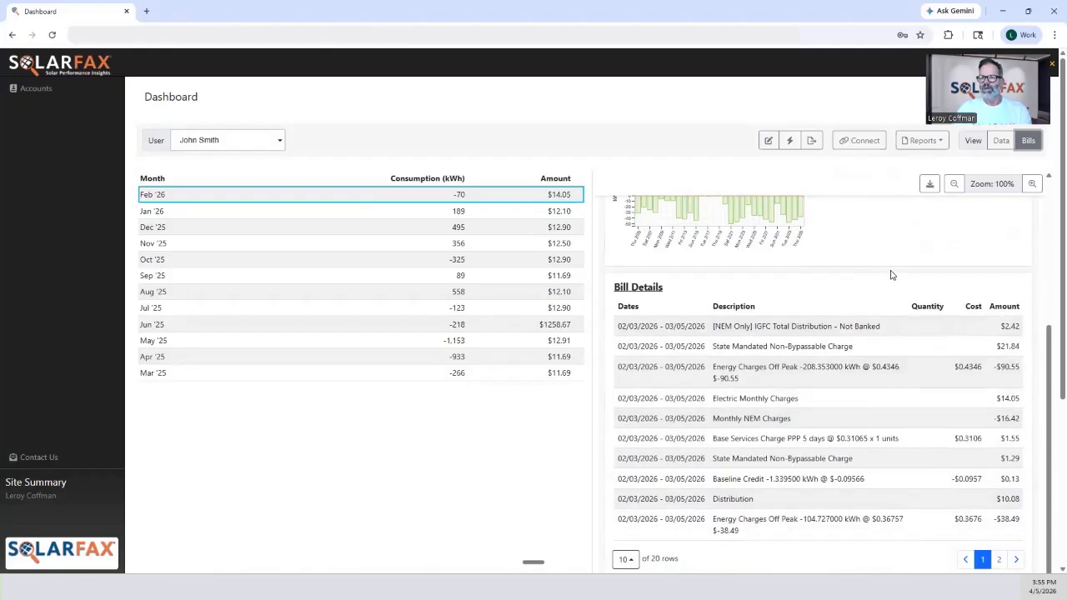
{"action": "scroll", "coordinate": [833, 252], "scroll_direction": "up", "scroll_amount": 1}
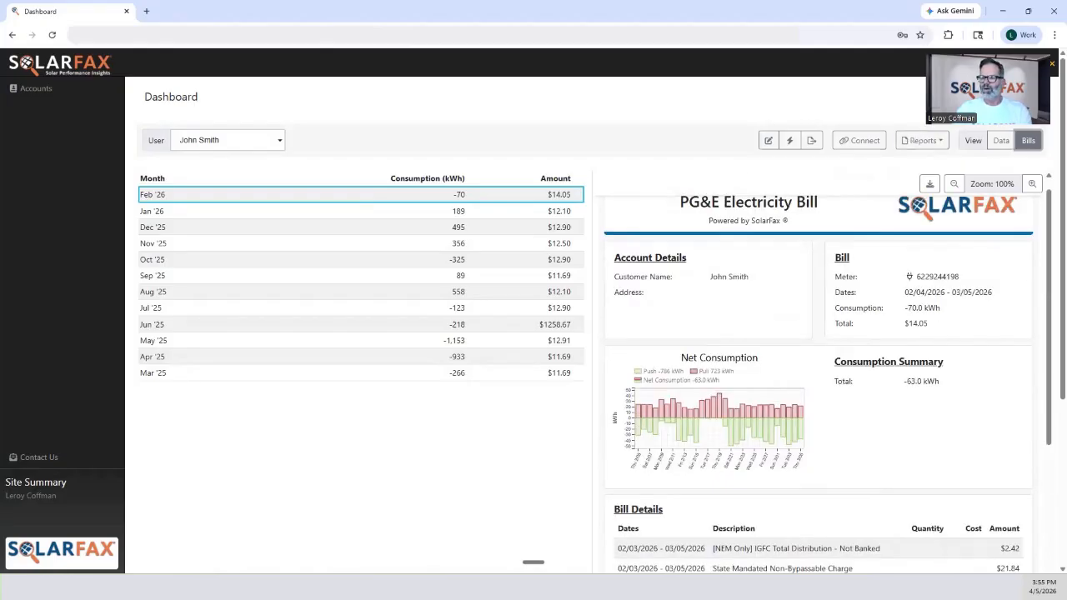
Open the user's Energy Audit report and examine its Consumption by Month and Consumption by Day charts
{"action": "left_click", "coordinate": [920, 141]}
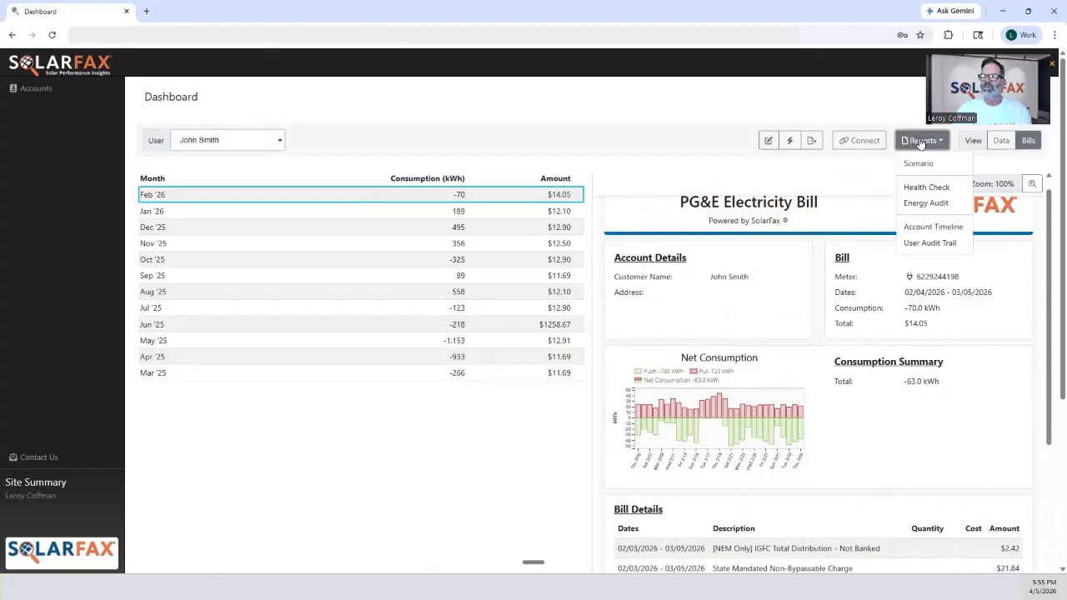
{"action": "left_click", "coordinate": [916, 203]}
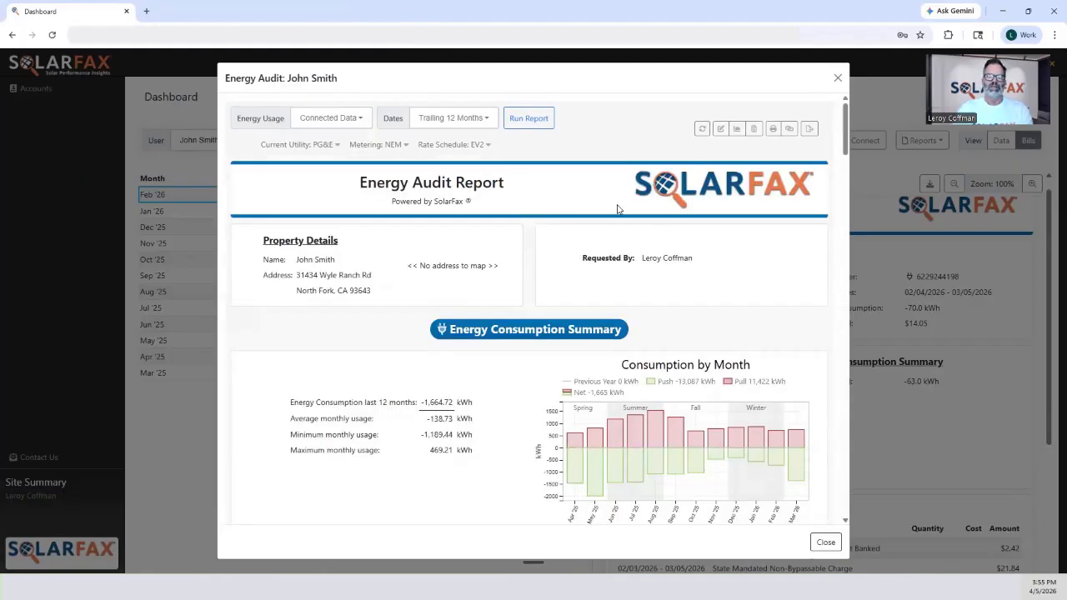
{"action": "scroll", "coordinate": [529, 221], "scroll_direction": "down", "scroll_amount": 3}
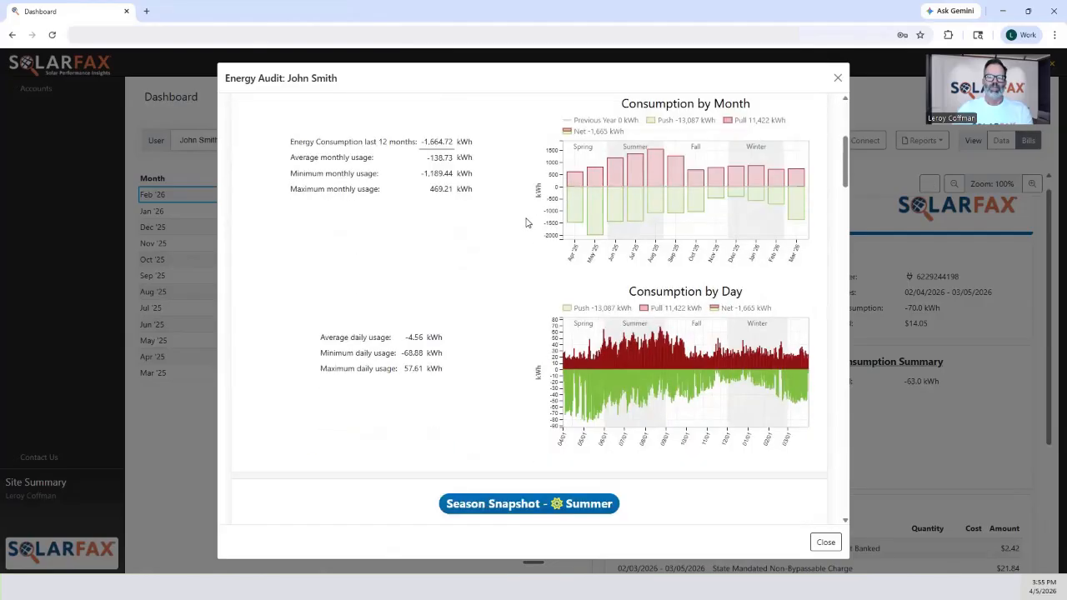
{"action": "scroll", "coordinate": [525, 221], "scroll_direction": "down", "scroll_amount": 1}
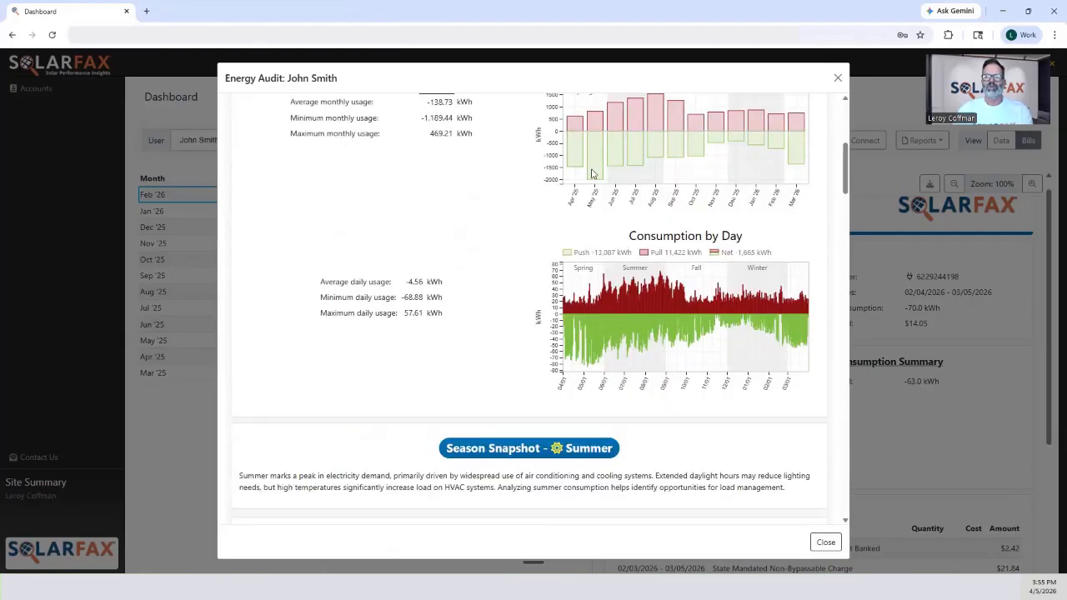
{"action": "scroll", "coordinate": [589, 179], "scroll_direction": "up", "scroll_amount": 1}
{"action": "mouse_move", "coordinate": [624, 192]}
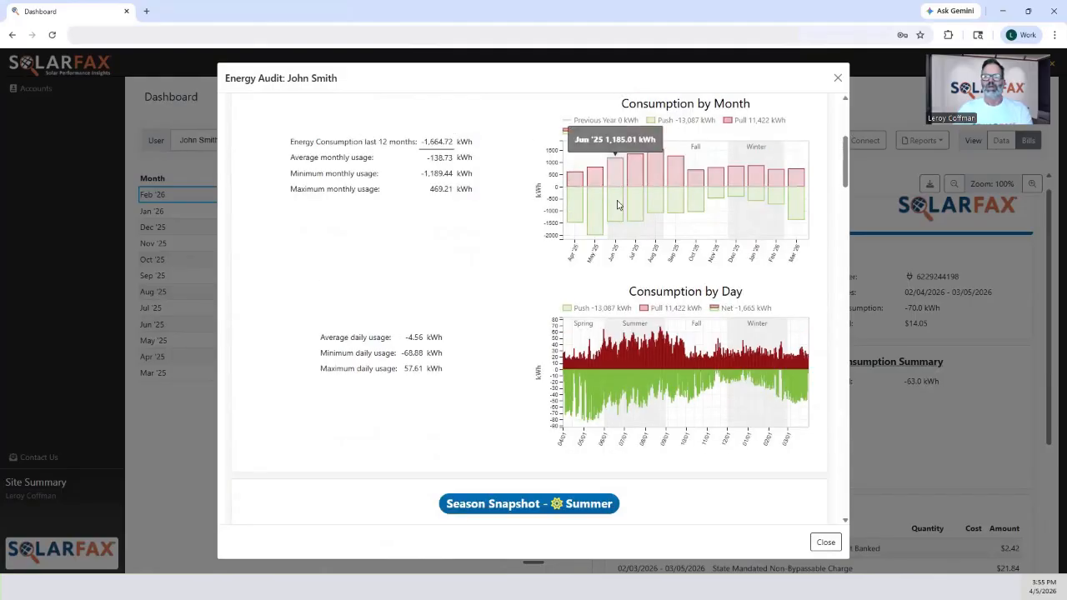
Examine the Energy Audit report's Summer and Winter Season Snapshots, including the month-by-day, month-by-hour, and average-day charts
{"action": "scroll", "coordinate": [518, 250], "scroll_direction": "down", "scroll_amount": 1}
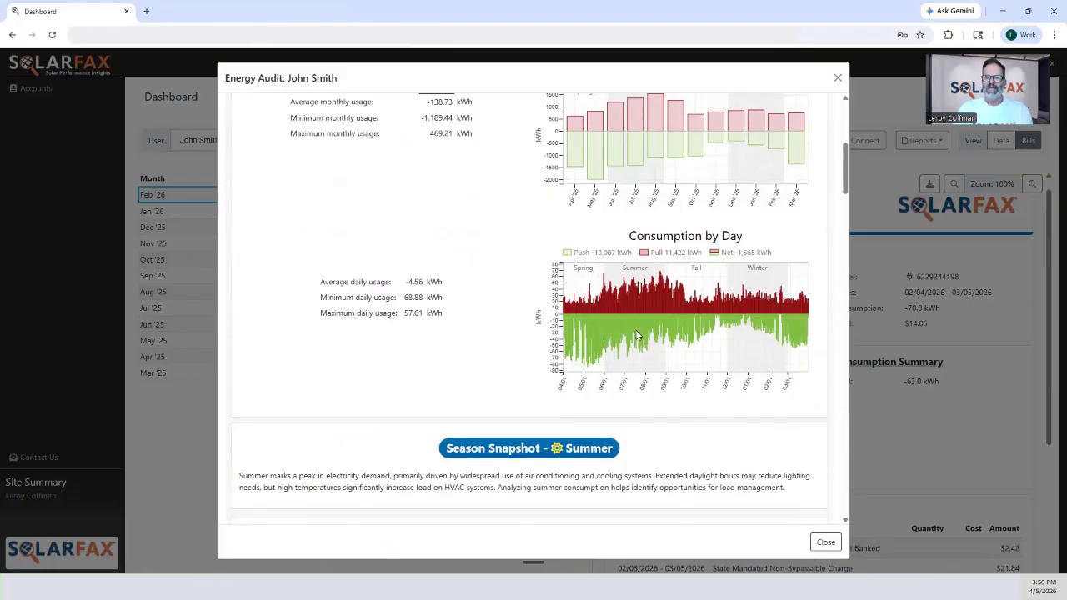
{"action": "mouse_move", "coordinate": [638, 333]}
{"action": "scroll", "coordinate": [823, 332], "scroll_direction": "down", "scroll_amount": 1}
{"action": "scroll", "coordinate": [823, 332], "scroll_direction": "down", "scroll_amount": 6}
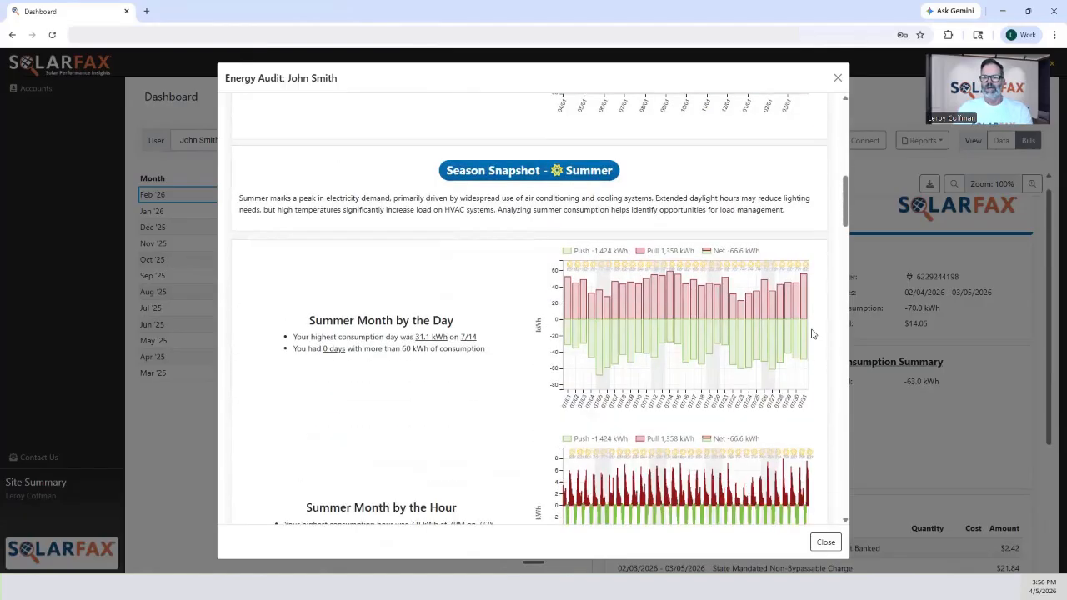
{"action": "scroll", "coordinate": [813, 331], "scroll_direction": "down", "scroll_amount": 1}
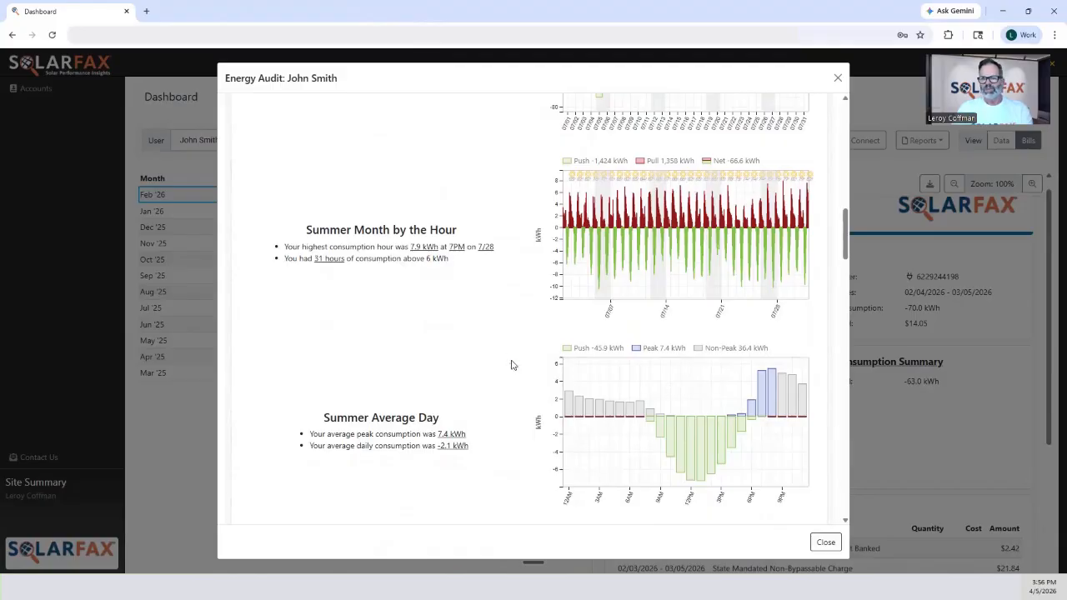
{"action": "mouse_move", "coordinate": [625, 413]}
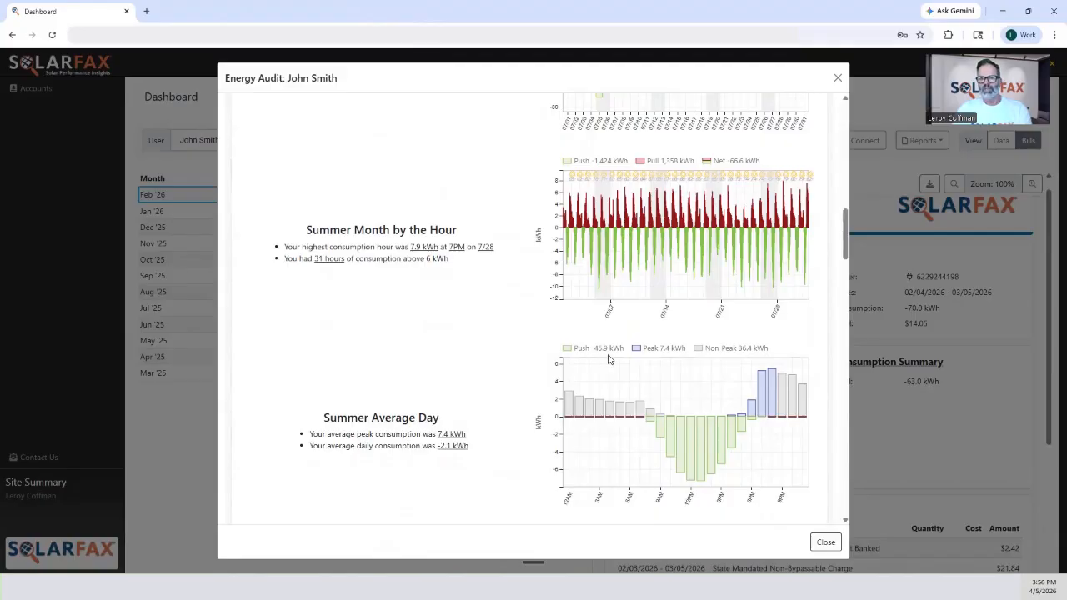
{"action": "scroll", "coordinate": [494, 339], "scroll_direction": "down", "scroll_amount": 1}
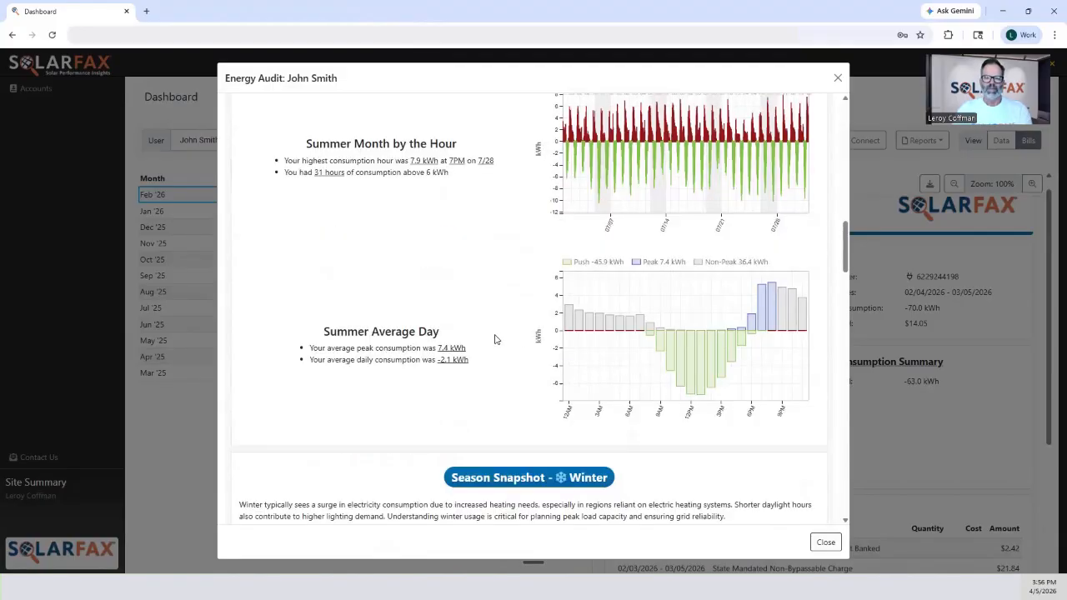
{"action": "scroll", "coordinate": [494, 339], "scroll_direction": "down", "scroll_amount": 7}
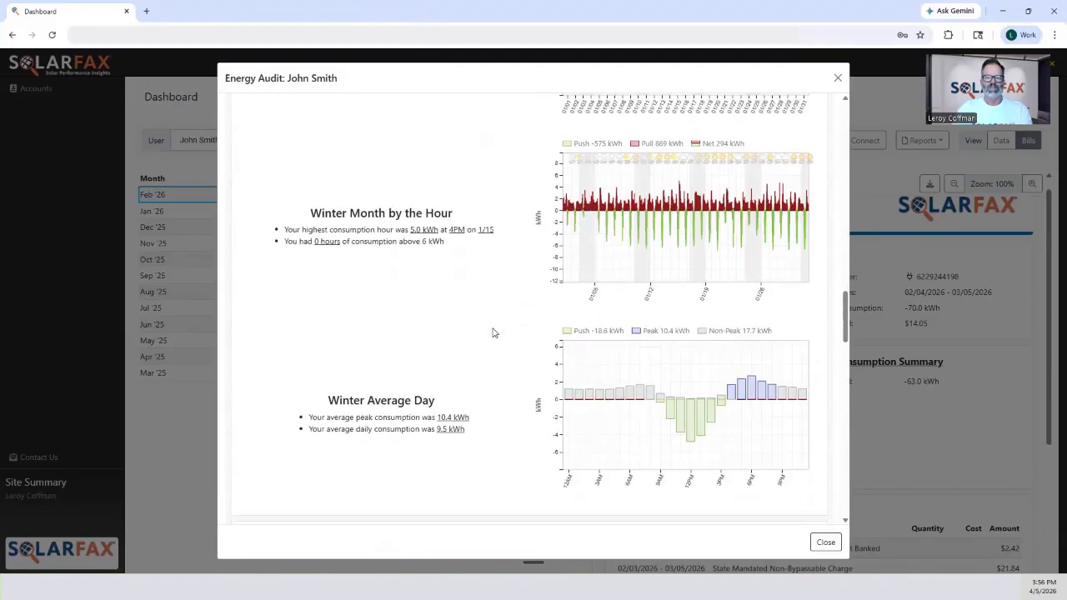
Open the print preview for the Energy Audit report
{"action": "scroll", "coordinate": [491, 333], "scroll_direction": "up", "scroll_amount": 20}
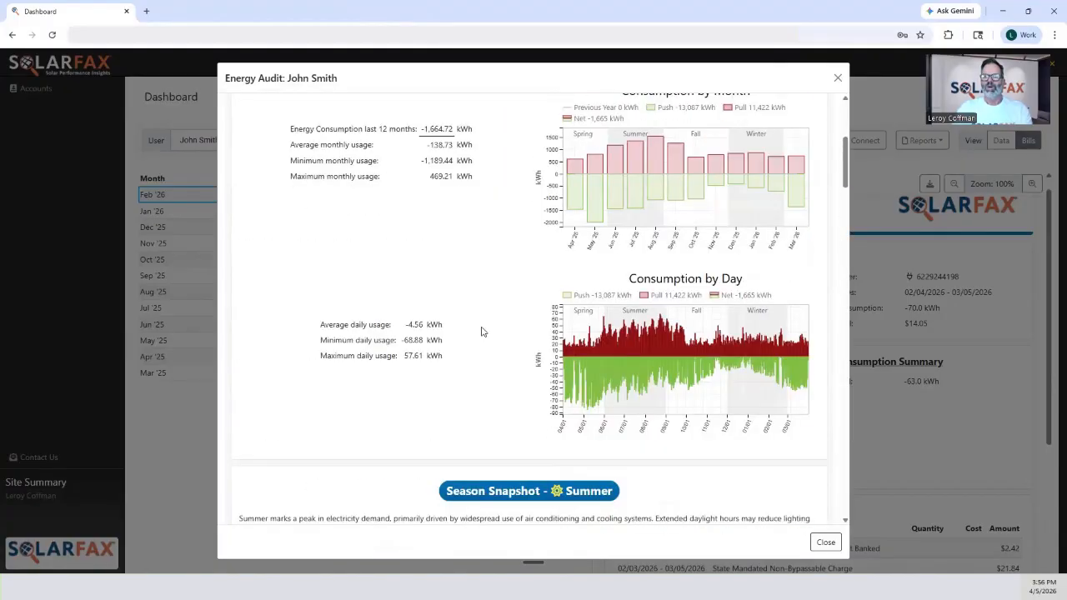
{"action": "scroll", "coordinate": [481, 331], "scroll_direction": "up", "scroll_amount": 4}
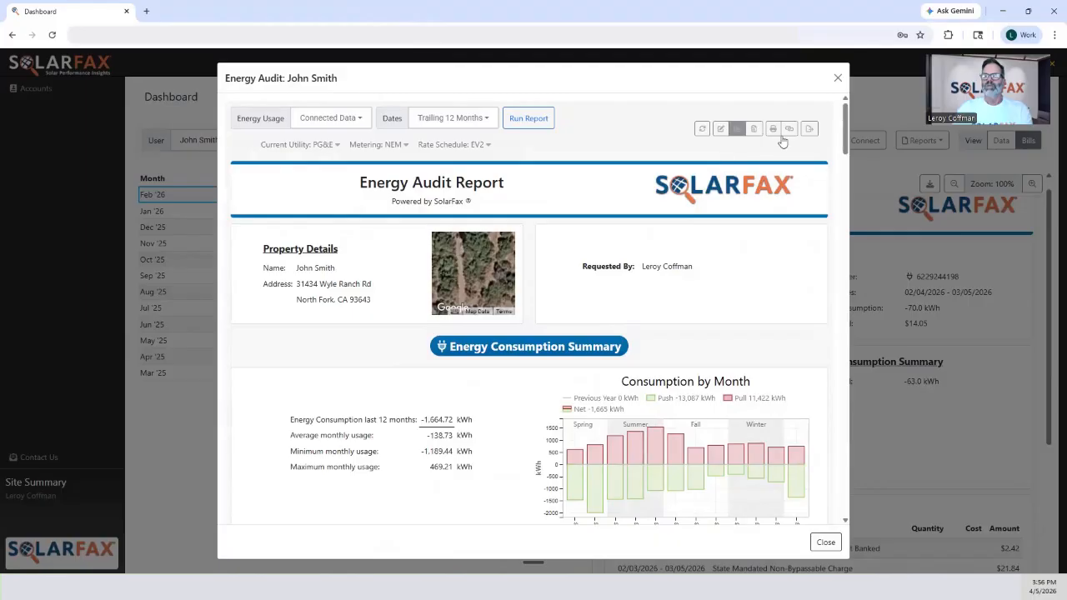
{"action": "left_click", "coordinate": [772, 129]}
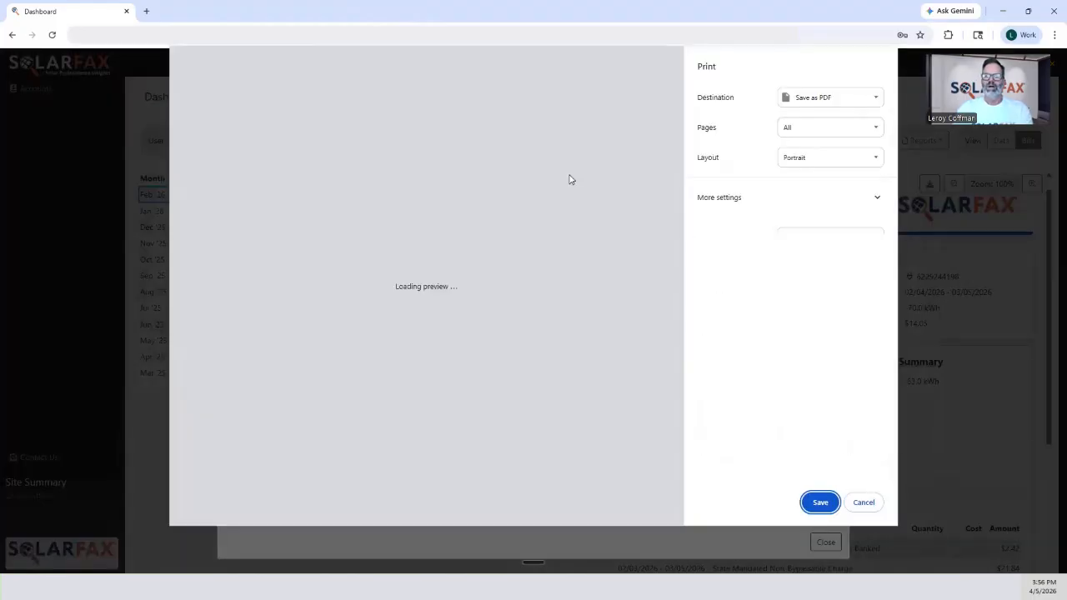